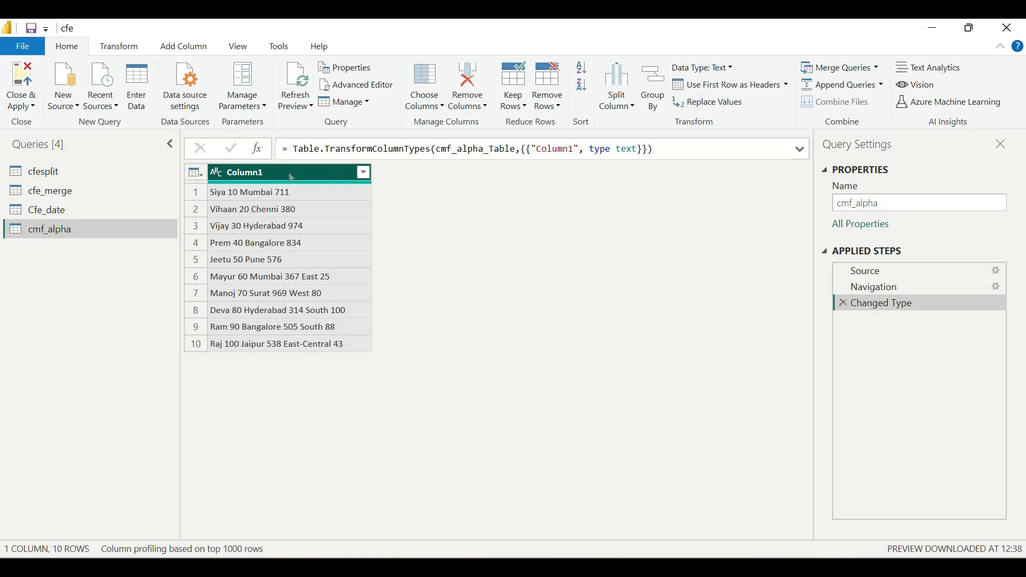
# Start a column from examples for Column1 and give only the person's first name as row 1's sample value.
pyautogui.click(160, 49)
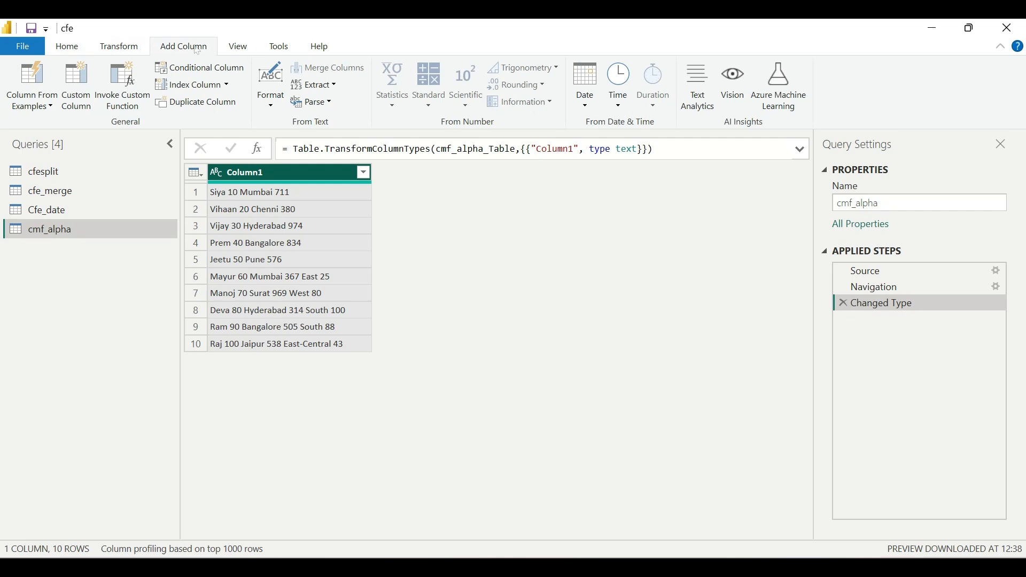
pyautogui.click(34, 92)
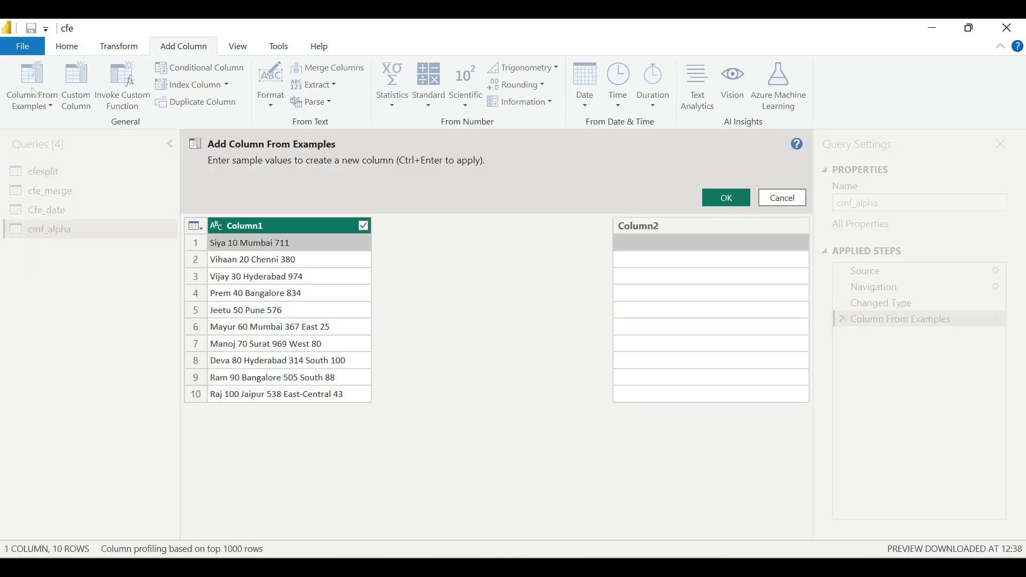
pyautogui.write('Siya')
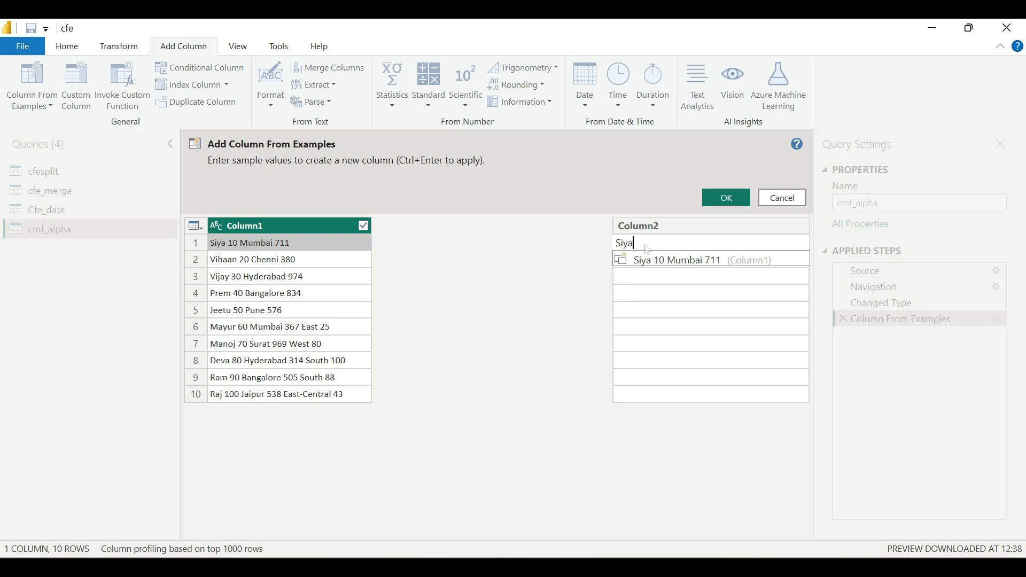
pyautogui.press('Return')
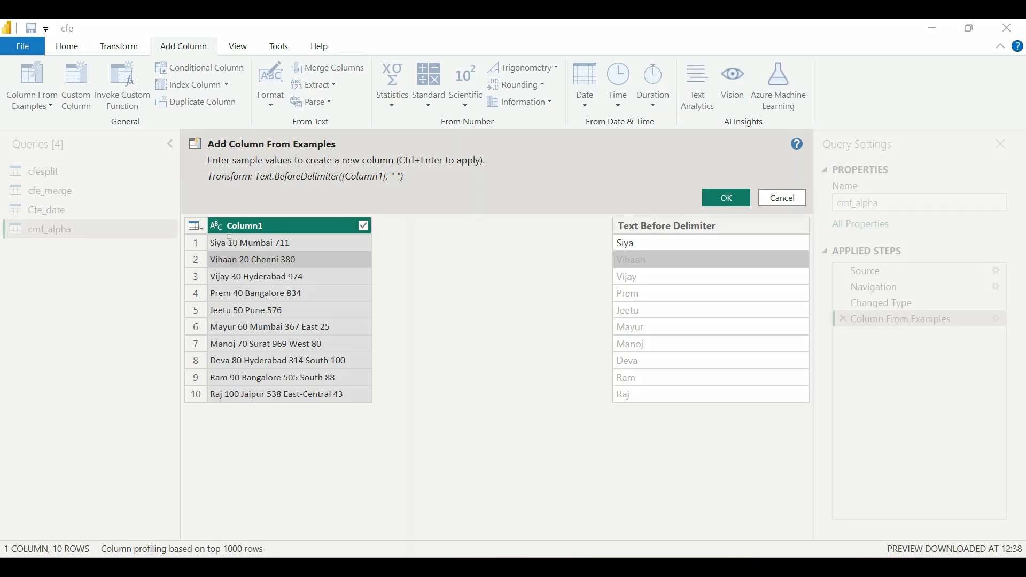
# Replace the sample value in row 1 with 10 to extract the first number from Column1.
pyautogui.click(234, 245)
pyautogui.moveTo(234, 245); pyautogui.dragTo(244, 312)
pyautogui.click(641, 243)
pyautogui.write('1')
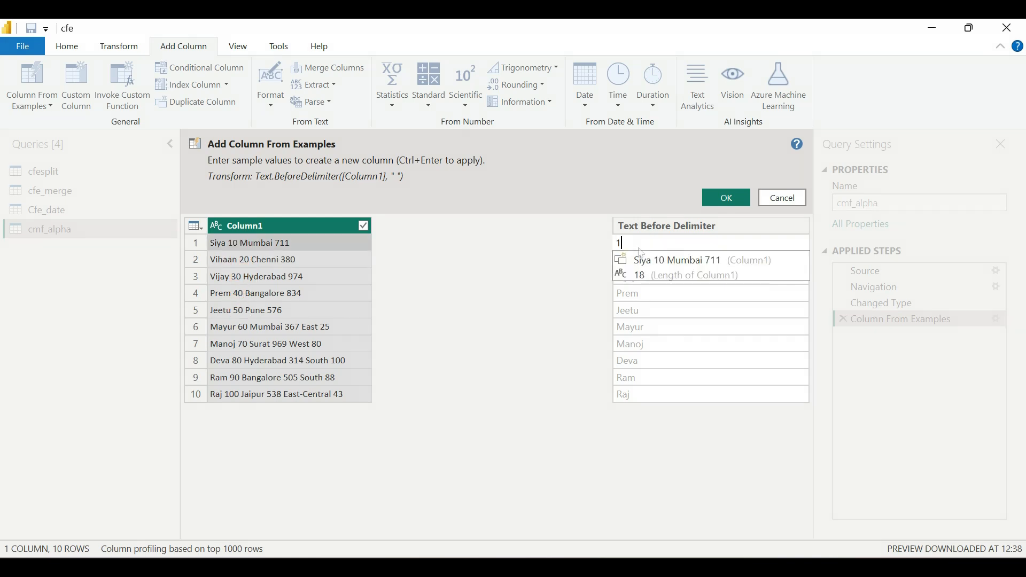
pyautogui.write('0')
pyautogui.press('Return')
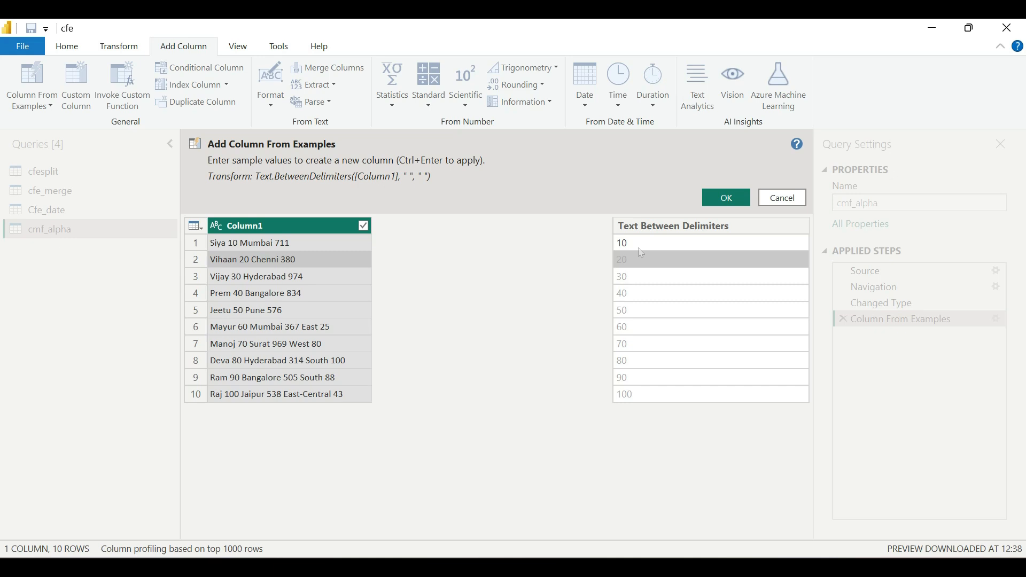
# Replace the sample value in row 1 with Mumbai to extract the city from Column1.
pyautogui.click(639, 245)
pyautogui.write('Mumbai')
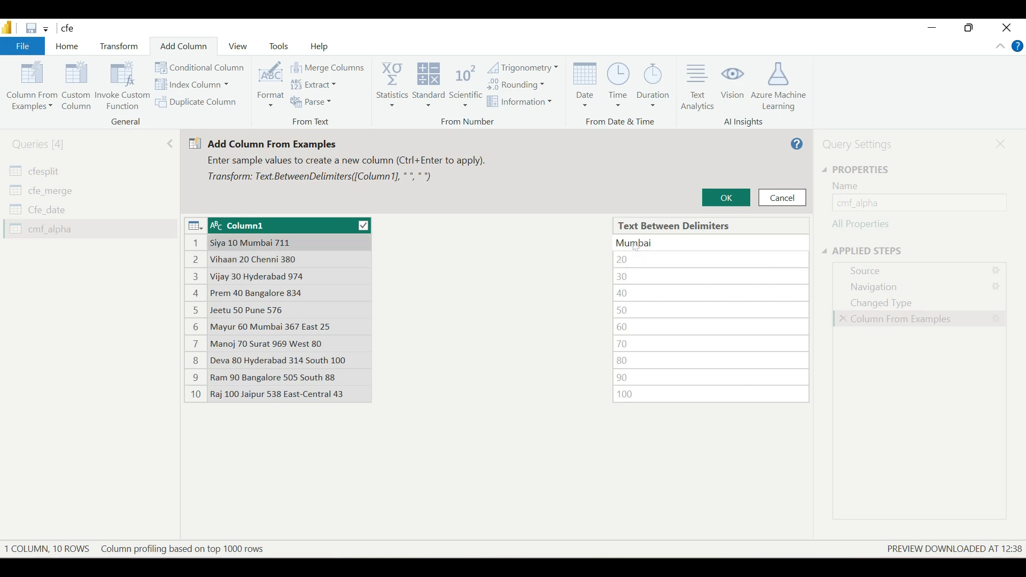
pyautogui.press('Return')
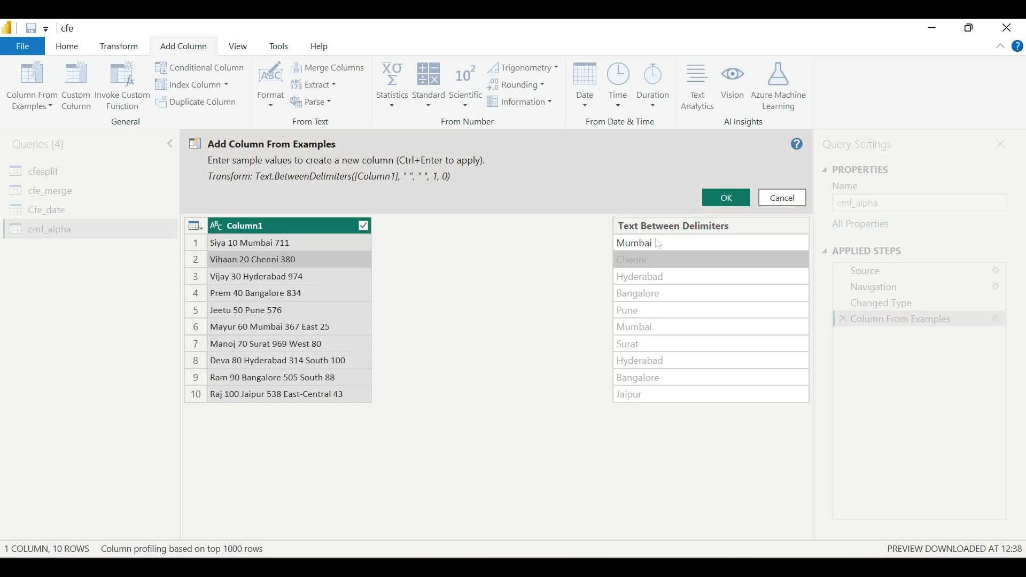
# Replace the sample value in row 1 with 711 to extract the number following the city.
pyautogui.doubleClick(659, 243)
pyautogui.press('BackSpace')
pyautogui.write('711')
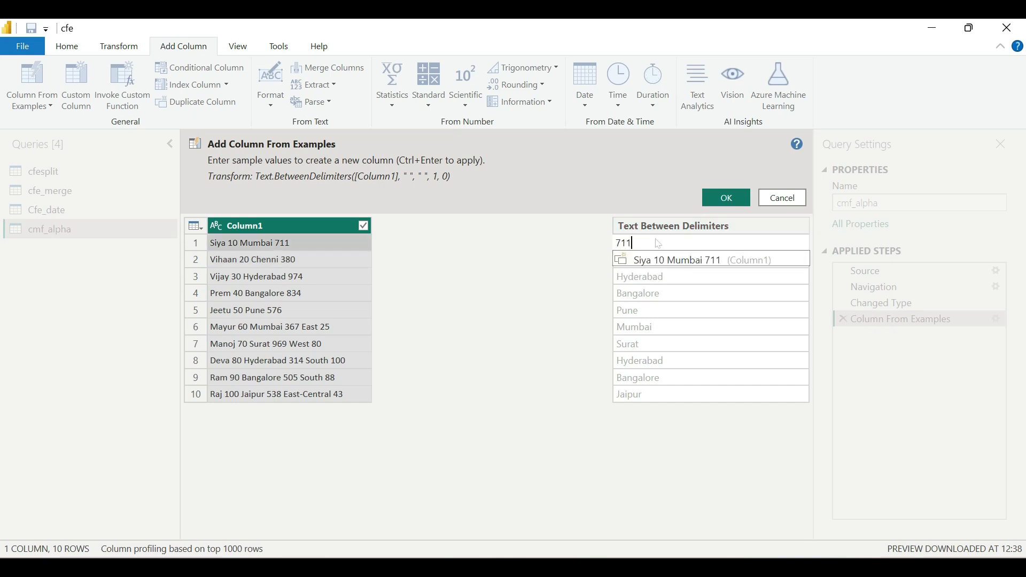
pyautogui.press('Return')
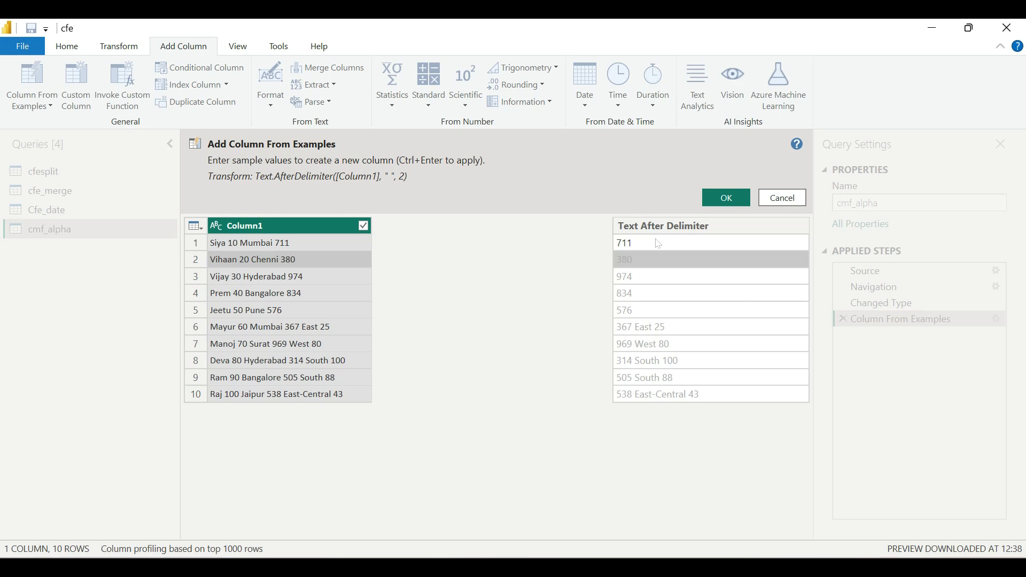
# Set row 6's sample value to 25 to extract the last number of each entry, and create the column.
pyautogui.moveTo(612, 317)
pyautogui.mouseDown()
pyautogui.moveTo(692, 378)
pyautogui.moveTo(703, 416)
pyautogui.mouseUp()
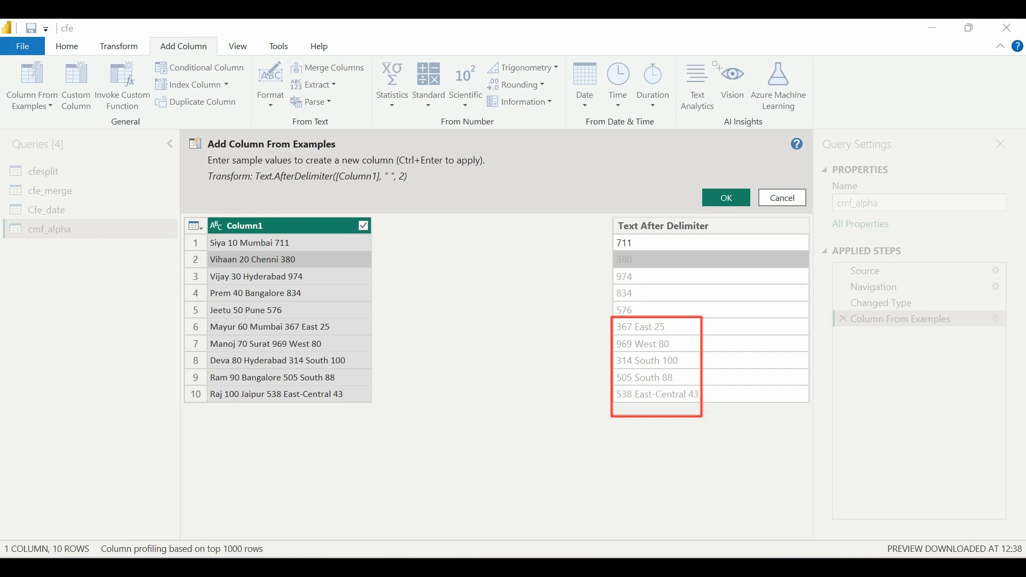
pyautogui.click(740, 34)
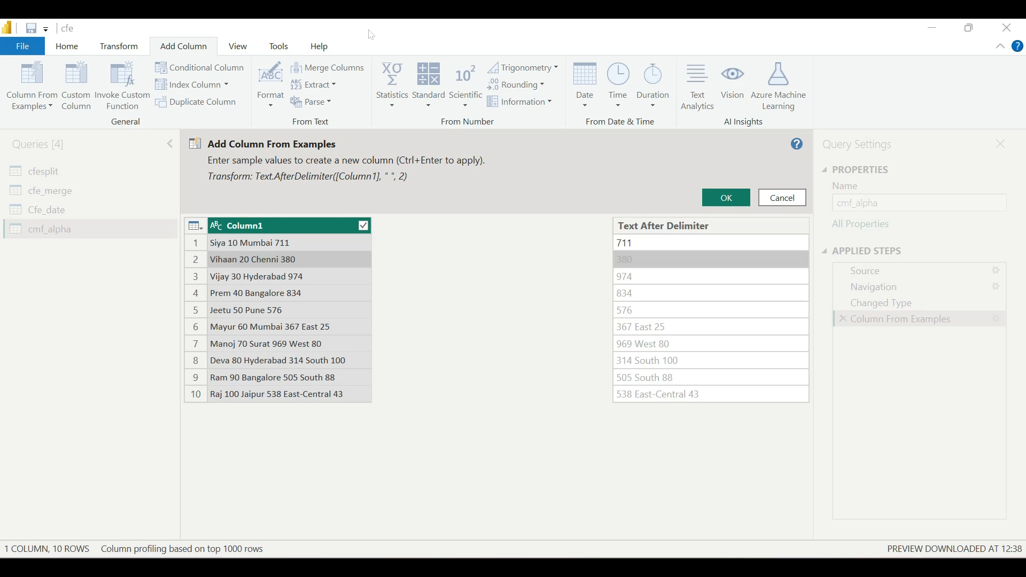
pyautogui.click(664, 327)
pyautogui.press('BackSpace')
pyautogui.write('25')
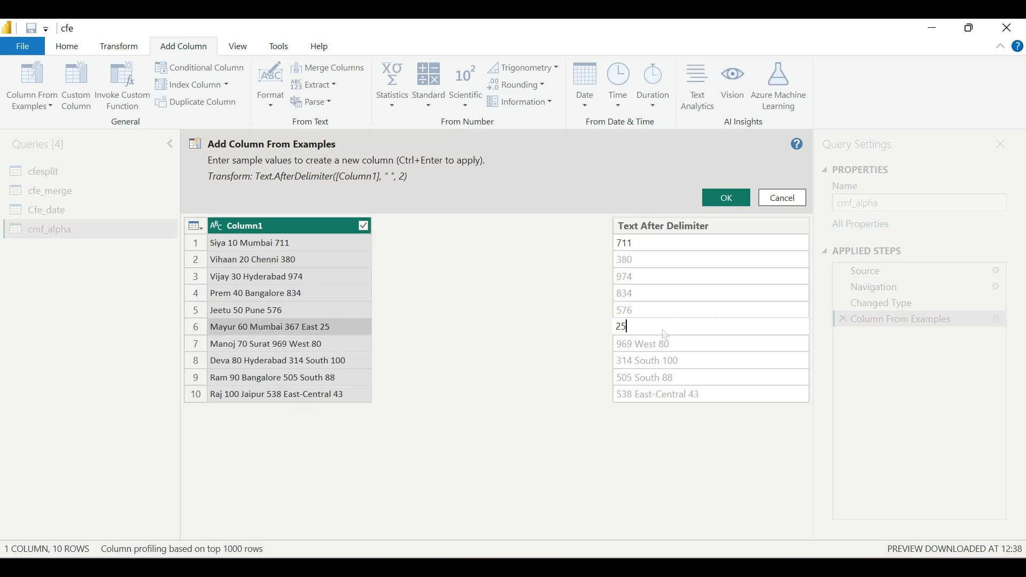
pyautogui.press('Return')
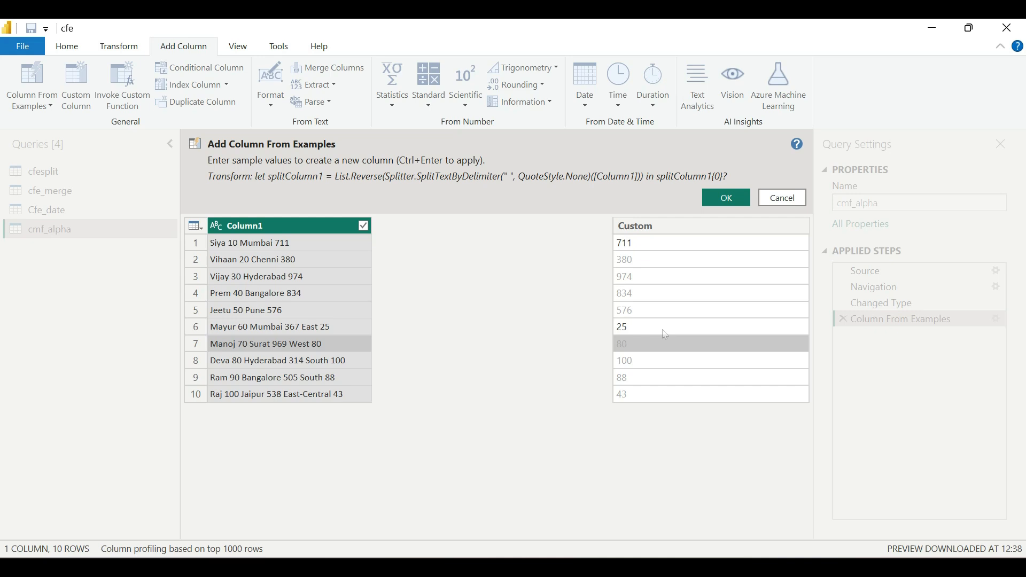
pyautogui.moveTo(199, 169)
pyautogui.mouseDown()
pyautogui.moveTo(273, 195)
pyautogui.moveTo(743, 184)
pyautogui.mouseUp()
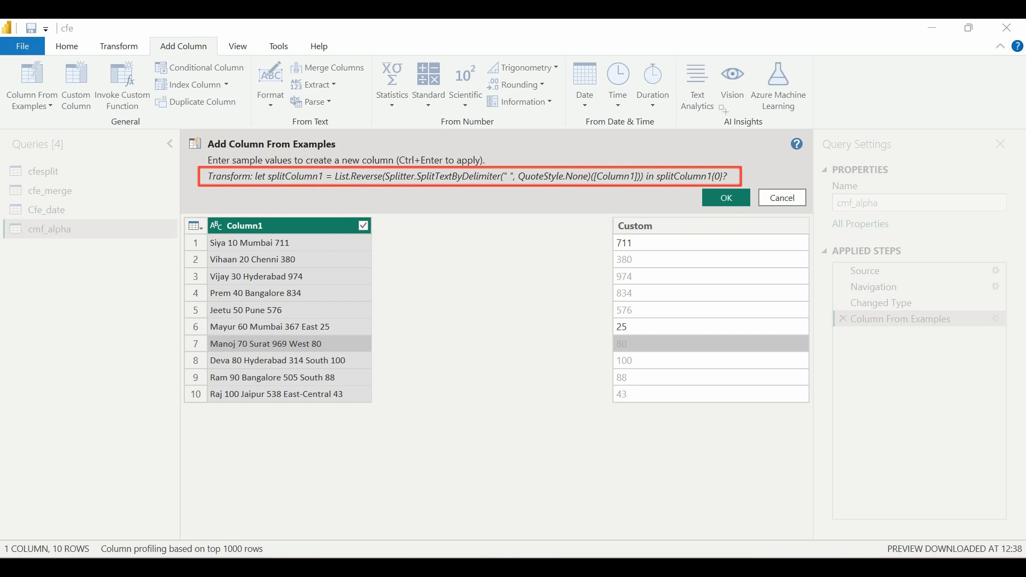
pyautogui.click(680, 37)
pyautogui.click(728, 199)
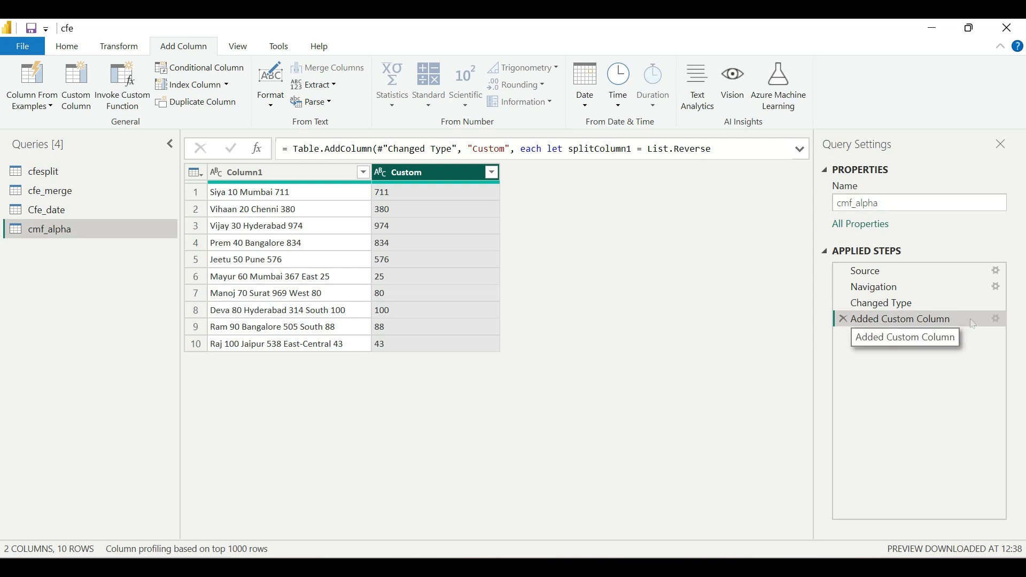
# Review the added column's formula without changing it, and delete the Added Custom Column step from the query.
pyautogui.click(996, 319)
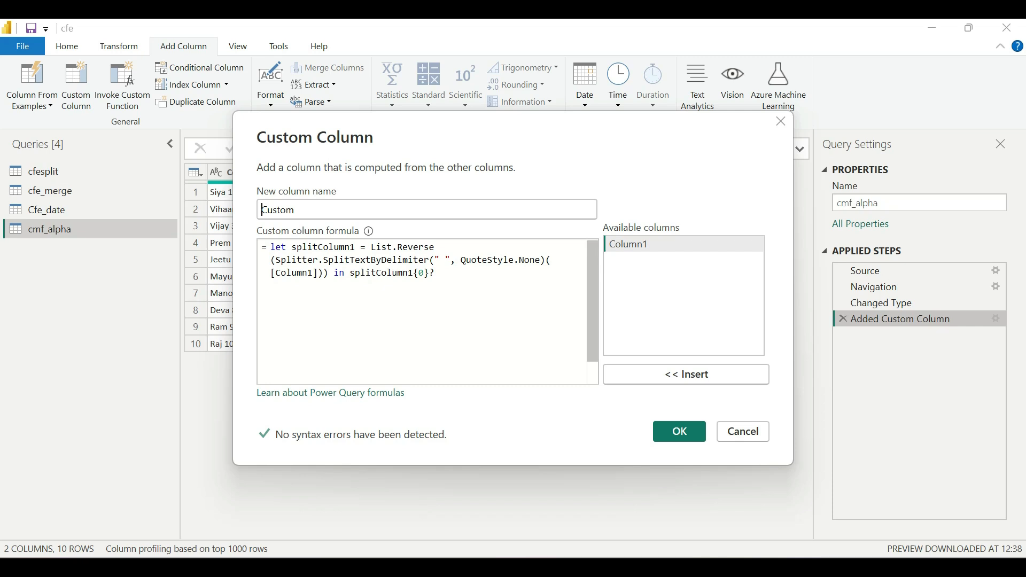
pyautogui.click(742, 434)
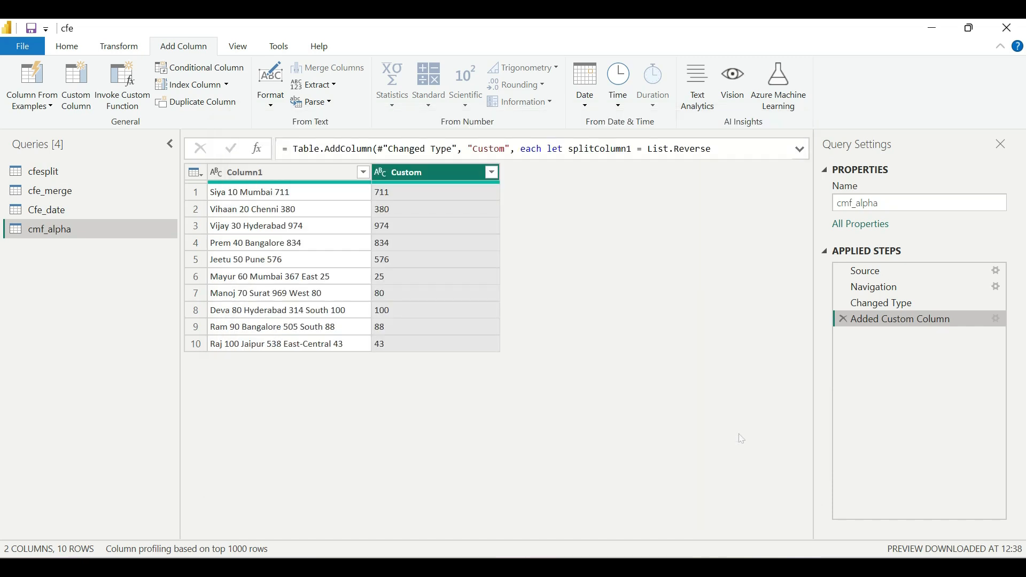
pyautogui.click(844, 319)
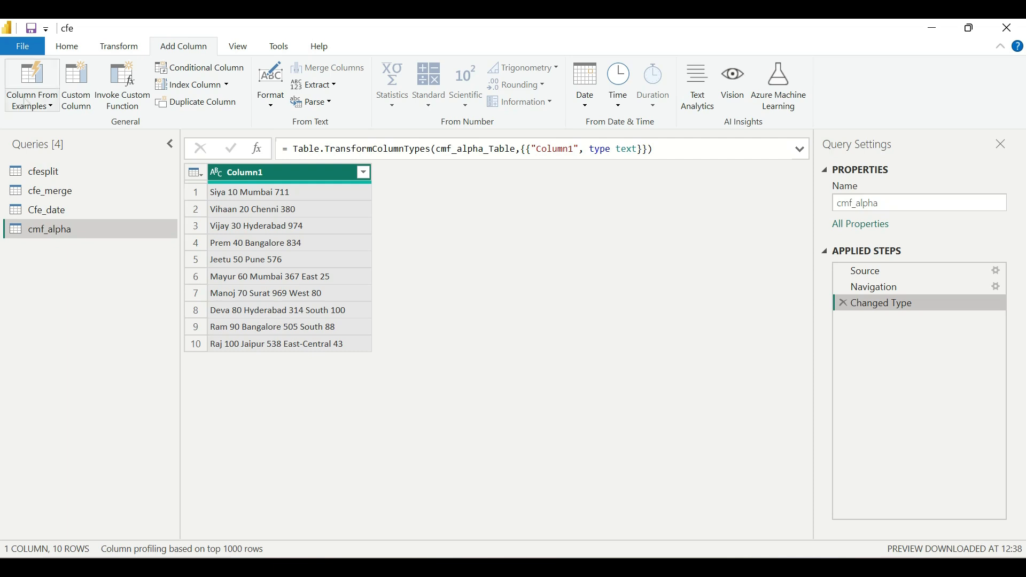
# Start a new column from examples, entering the first name plus Mumbai for row 1 and the first name plus Chenni for row 2.
pyautogui.click(30, 79)
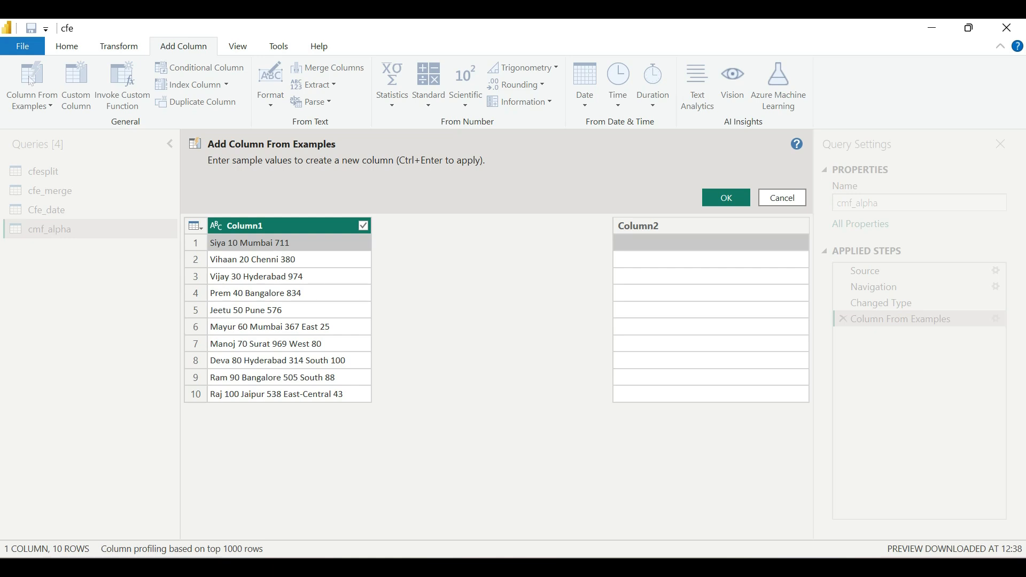
pyautogui.write('Siya Mumbai')
pyautogui.press('Return')
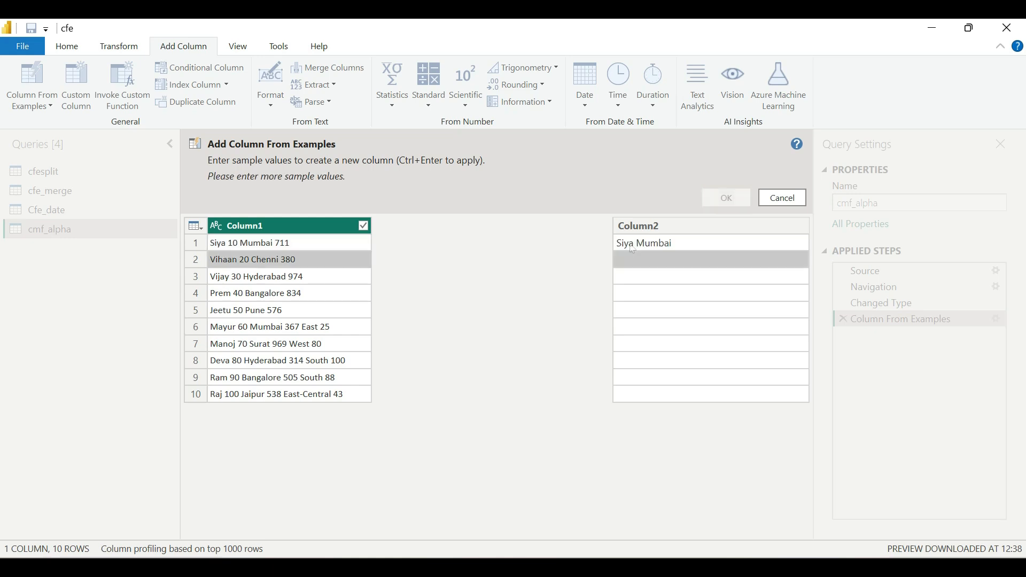
pyautogui.write('Vihaan Chenni')
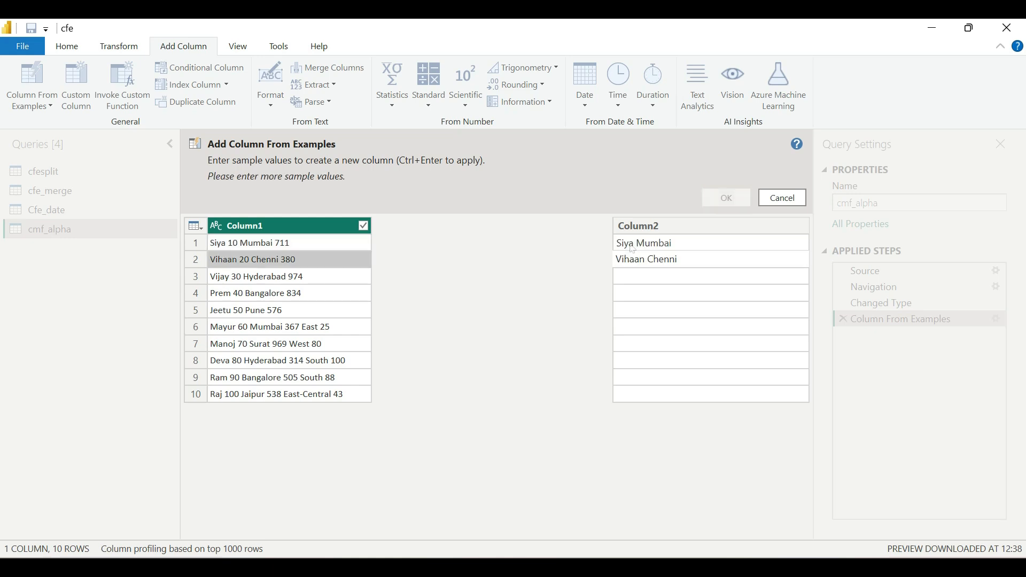
pyautogui.press('Return')
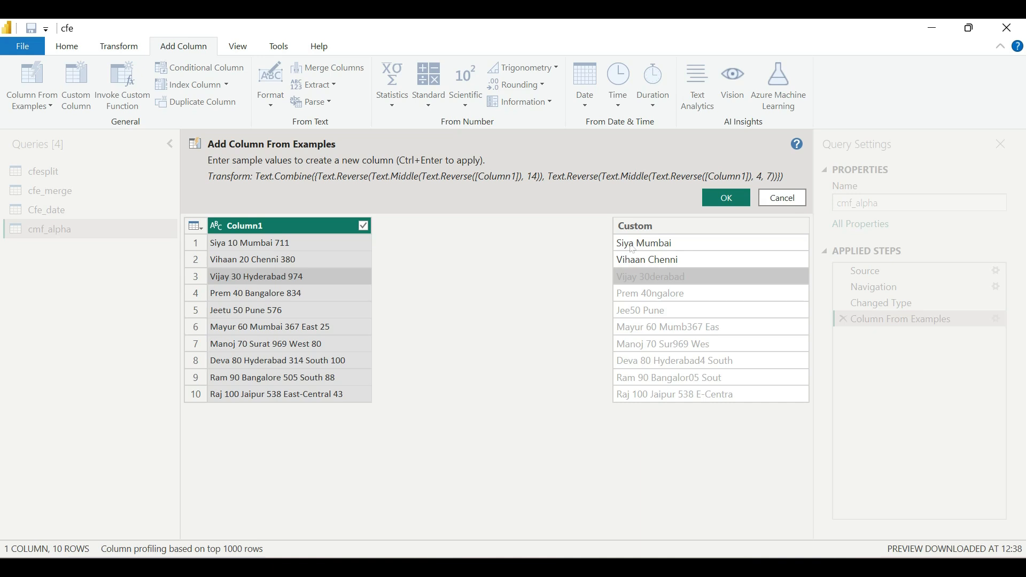
# Enter the first name plus Hyderabad as row 3's sample value and create the combined name-and-city column.
pyautogui.write('Vijay Hyderabad')
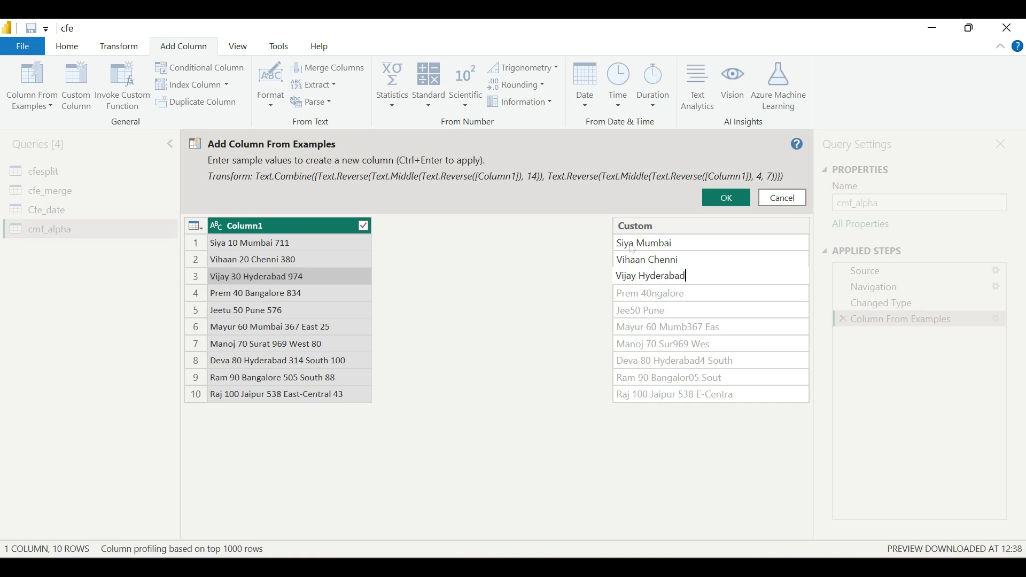
pyautogui.press('Return')
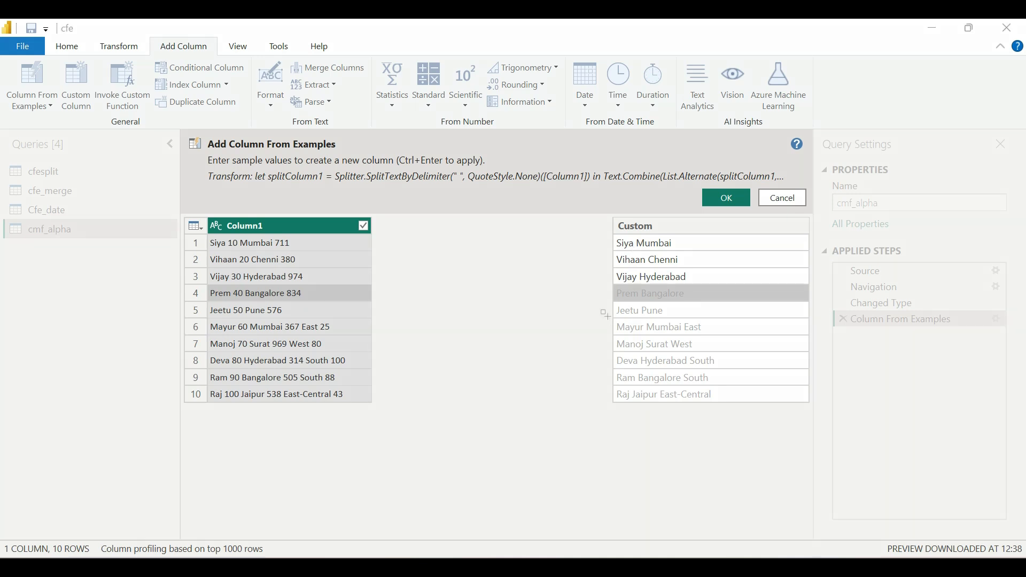
pyautogui.moveTo(604, 317)
pyautogui.mouseDown()
pyautogui.moveTo(698, 360)
pyautogui.moveTo(747, 419)
pyautogui.mouseUp()
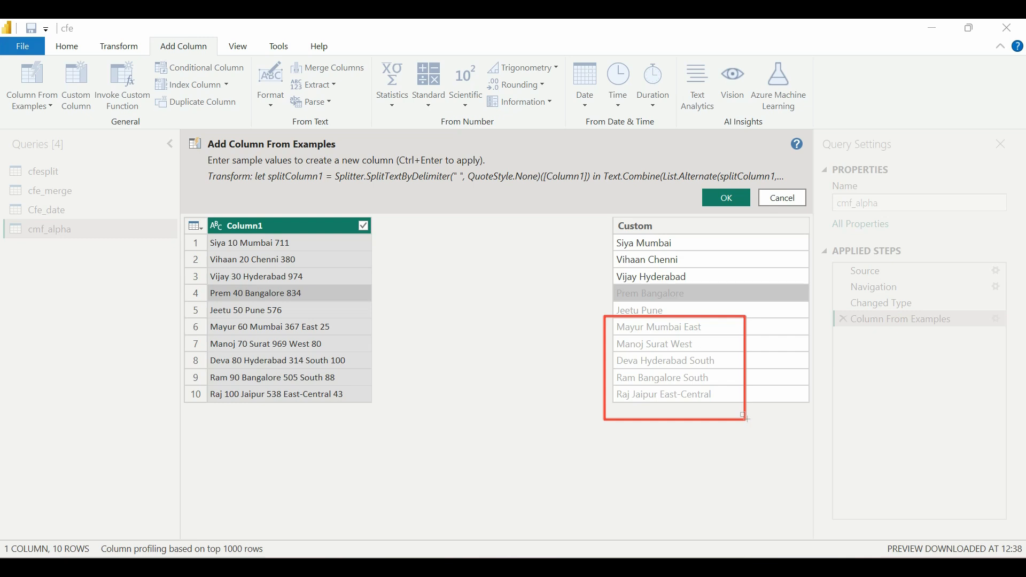
pyautogui.moveTo(212, 235)
pyautogui.mouseDown()
pyautogui.moveTo(238, 295)
pyautogui.moveTo(318, 333)
pyautogui.moveTo(317, 319)
pyautogui.mouseUp()
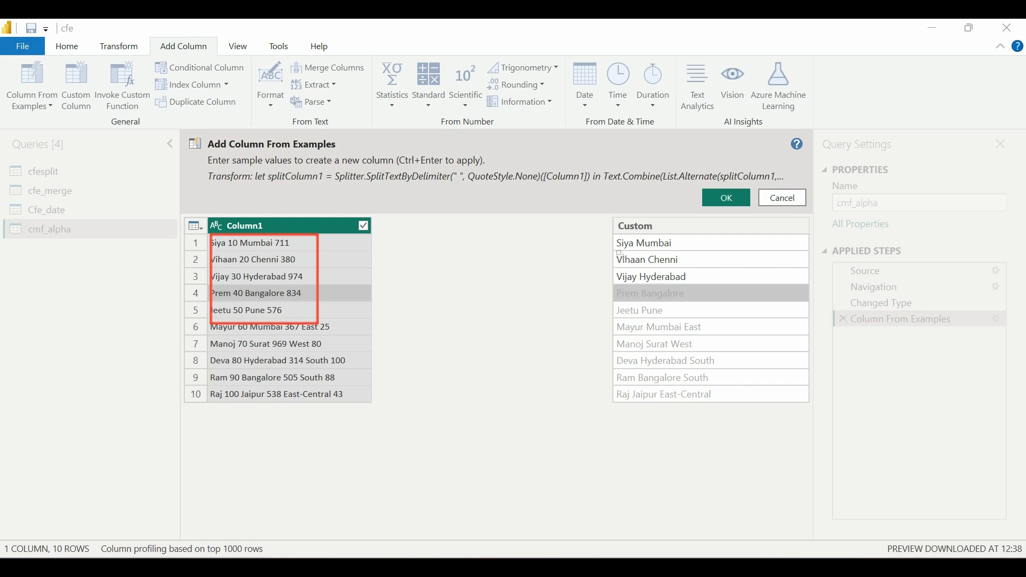
pyautogui.click(732, 44)
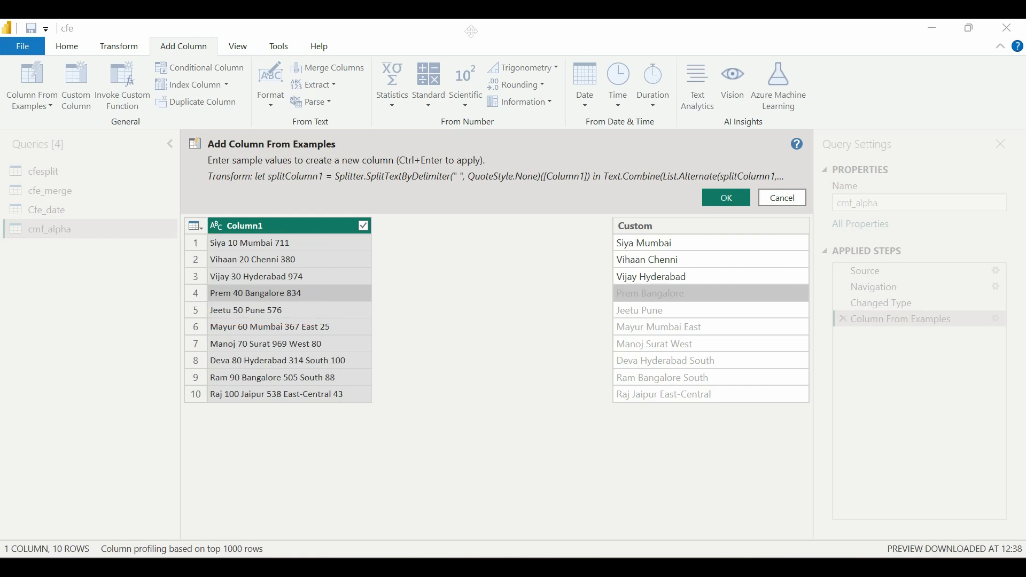
pyautogui.click(727, 200)
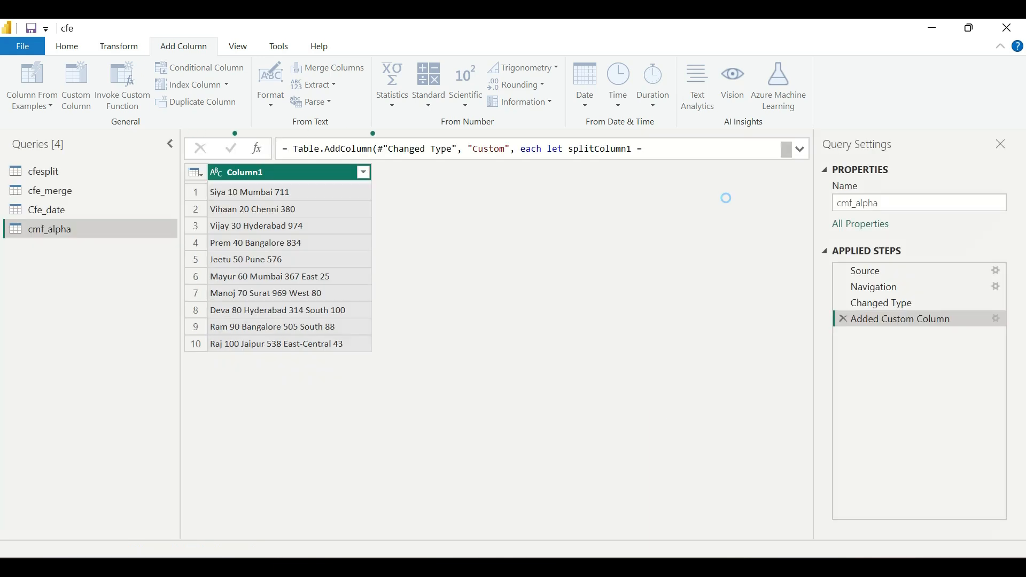